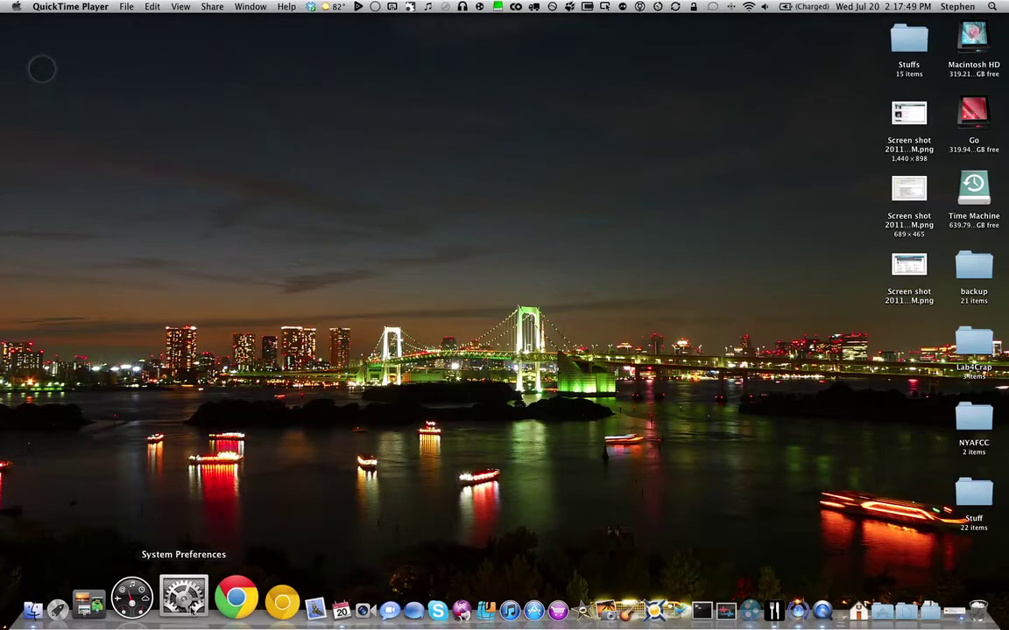
- Open the Security & Privacy settings in System Preferences and lock the screen to display the lock-screen message
{"action": "left_click", "coordinate": [186, 597]}
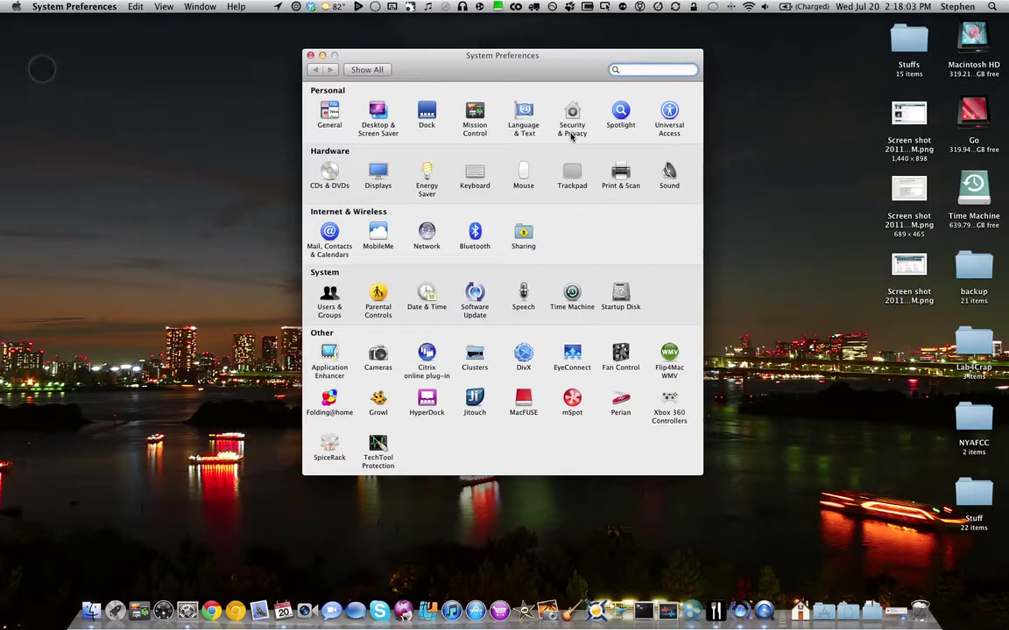
{"action": "left_click", "coordinate": [572, 131]}
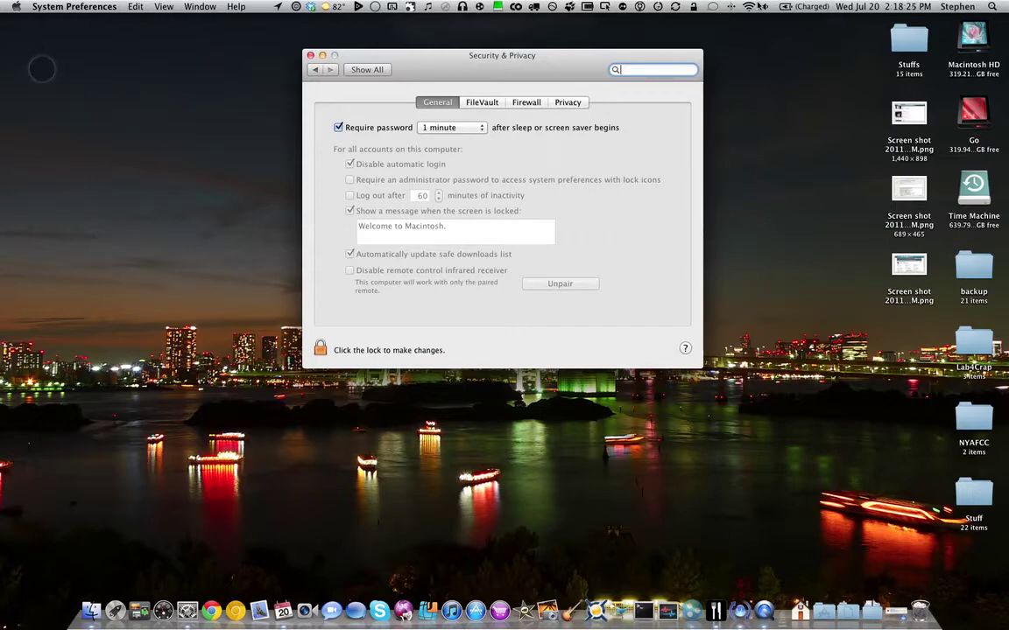
{"action": "left_click", "coordinate": [765, 7]}
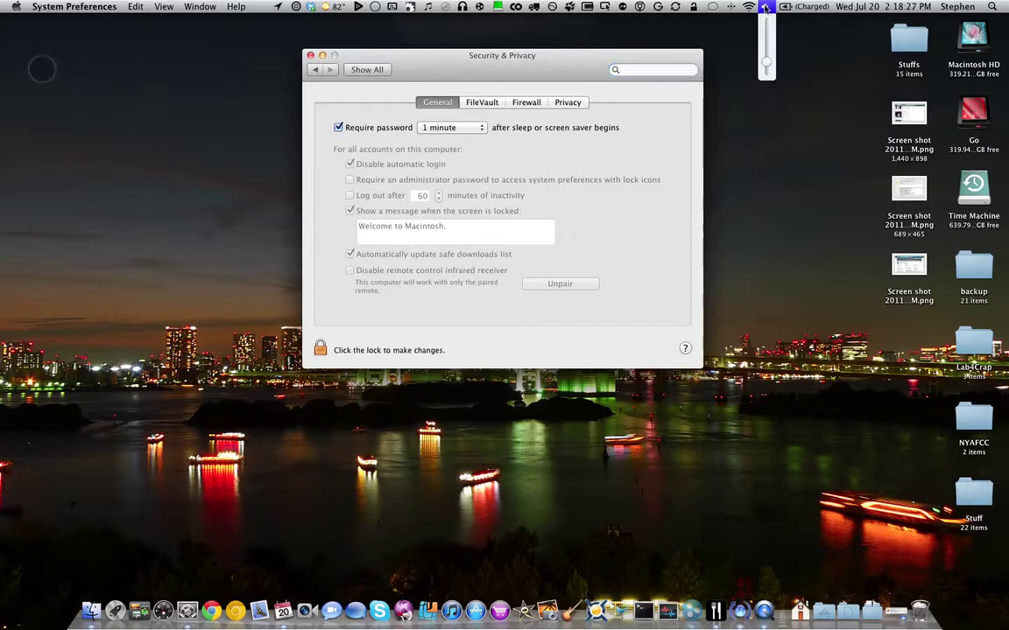
{"action": "left_click", "coordinate": [693, 7]}
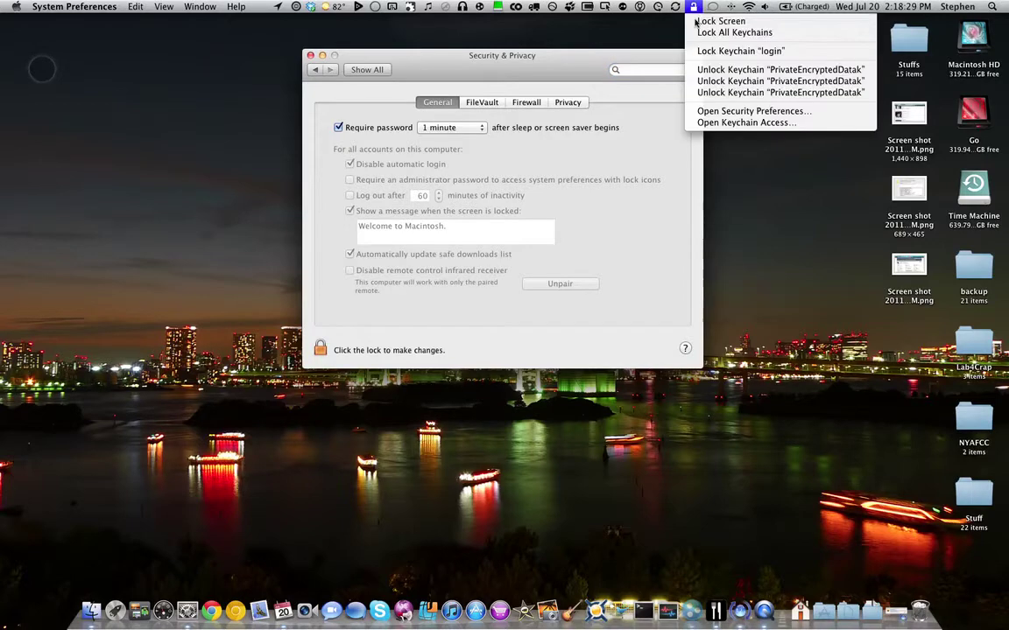
{"action": "left_click", "coordinate": [700, 26]}
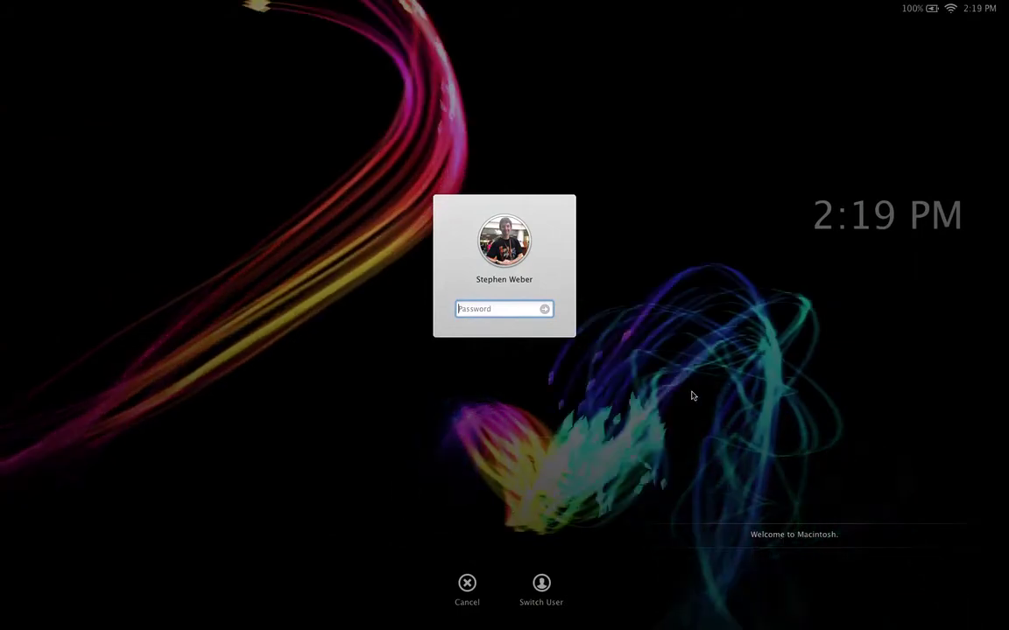
- Enter the account password on the lock screen to return to the desktop session
{"action": "type", "text": "••••"}
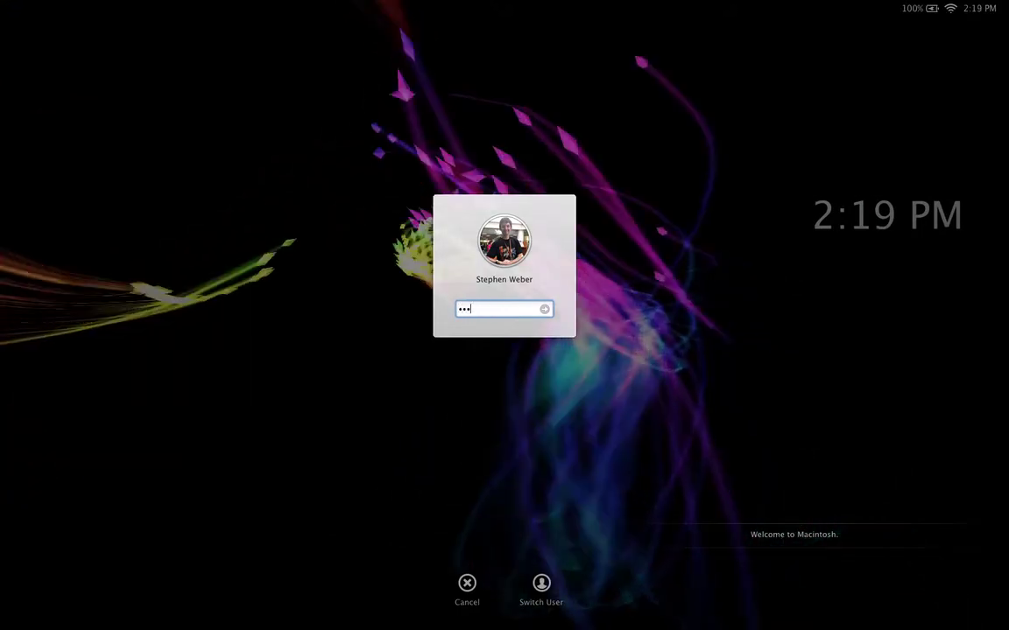
{"action": "type", "text": "•••••••"}
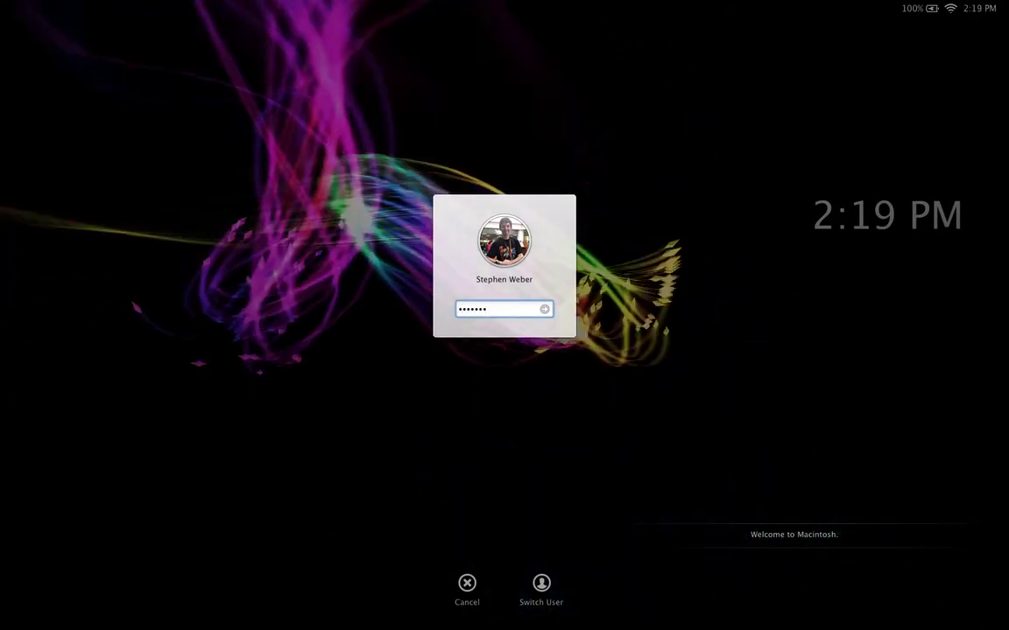
{"action": "key", "text": "Return"}
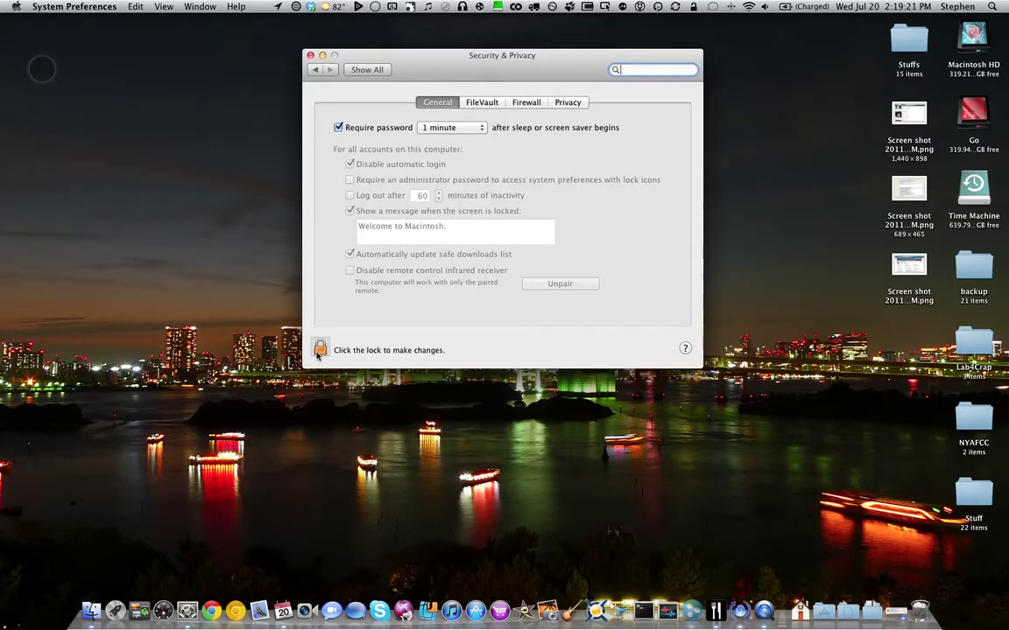
- Unlock the Security & Privacy settings with the account password to inspect the editable lock-screen message, and relock them
{"action": "left_click", "coordinate": [318, 351]}
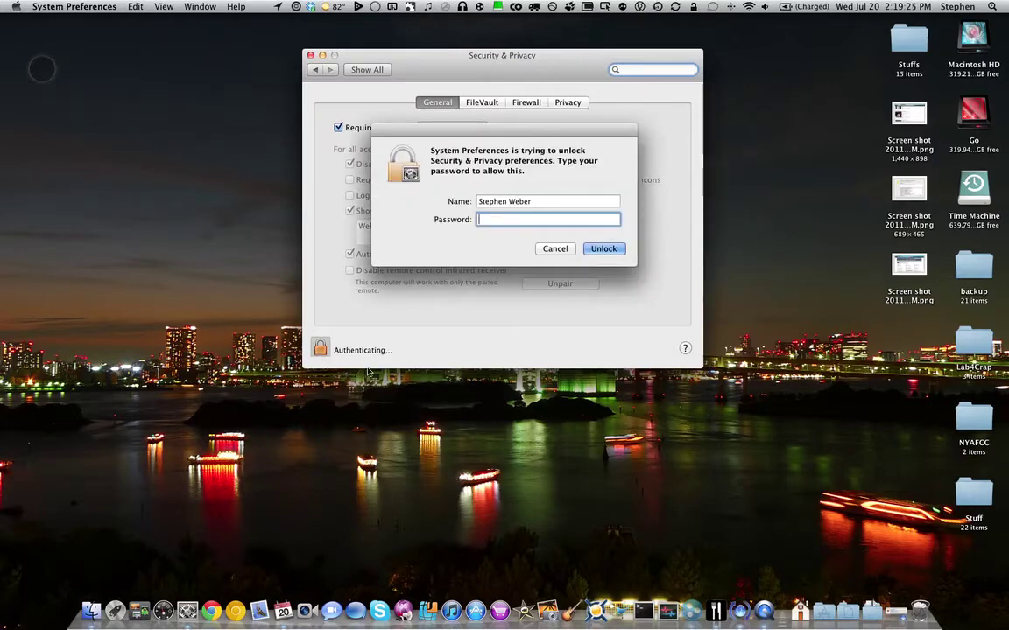
{"action": "type", "text": "•••••••••••"}
{"action": "key", "text": "Return"}
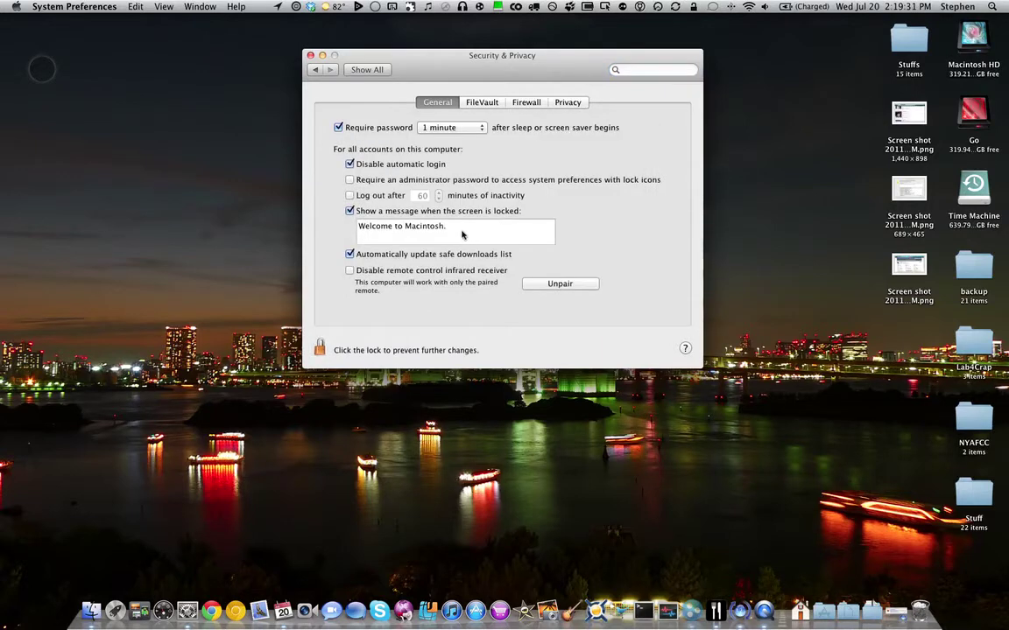
{"action": "left_click", "coordinate": [463, 235]}
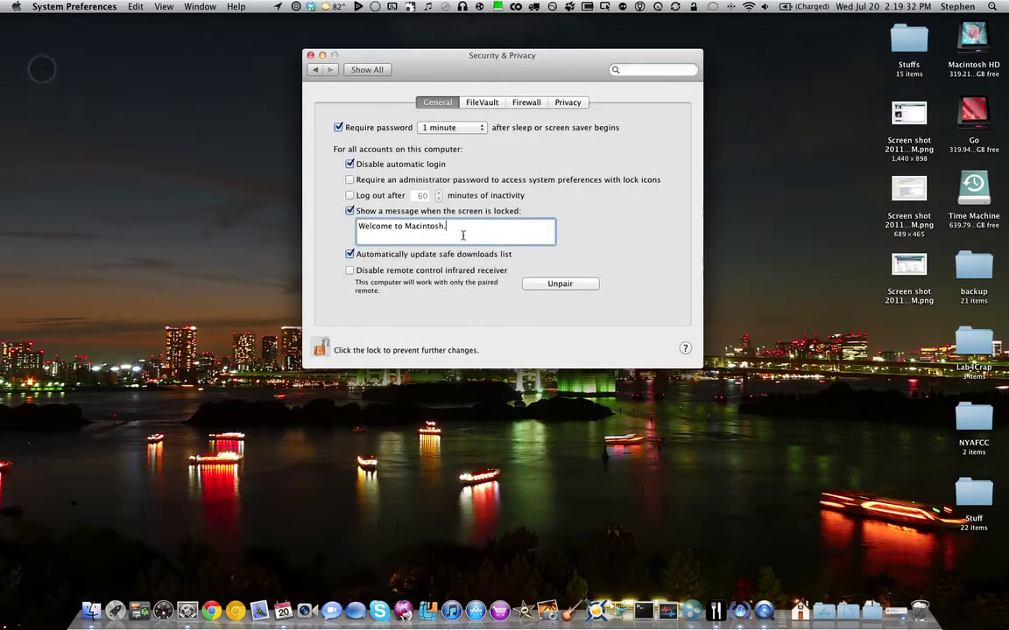
{"action": "left_click", "coordinate": [324, 350]}
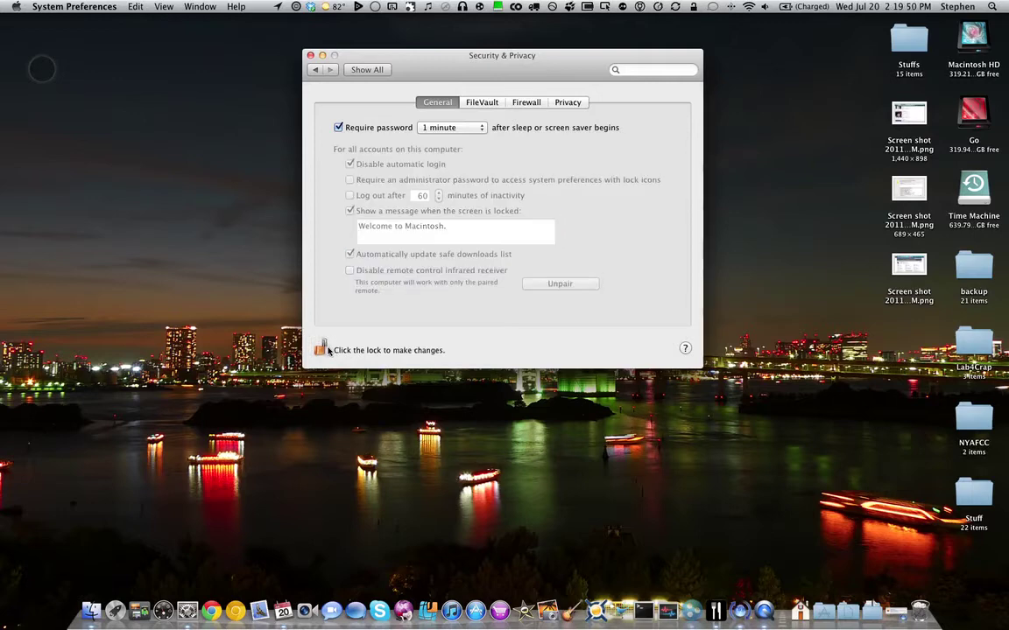
- Open the Trackpad preferences and view the Scroll & Zoom gestures
{"action": "left_click", "coordinate": [378, 74]}
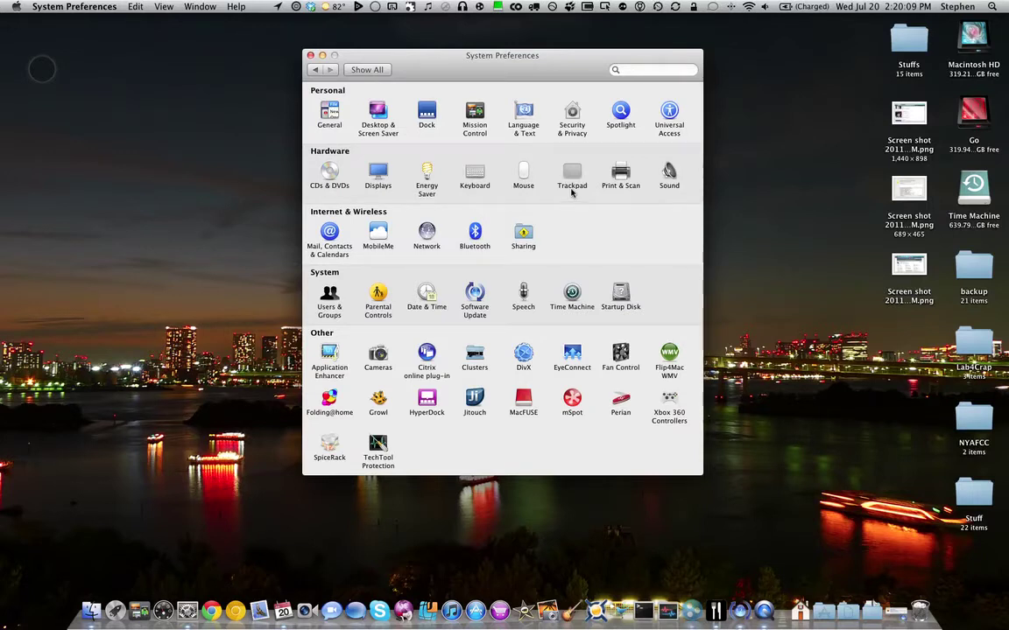
{"action": "left_click", "coordinate": [573, 177]}
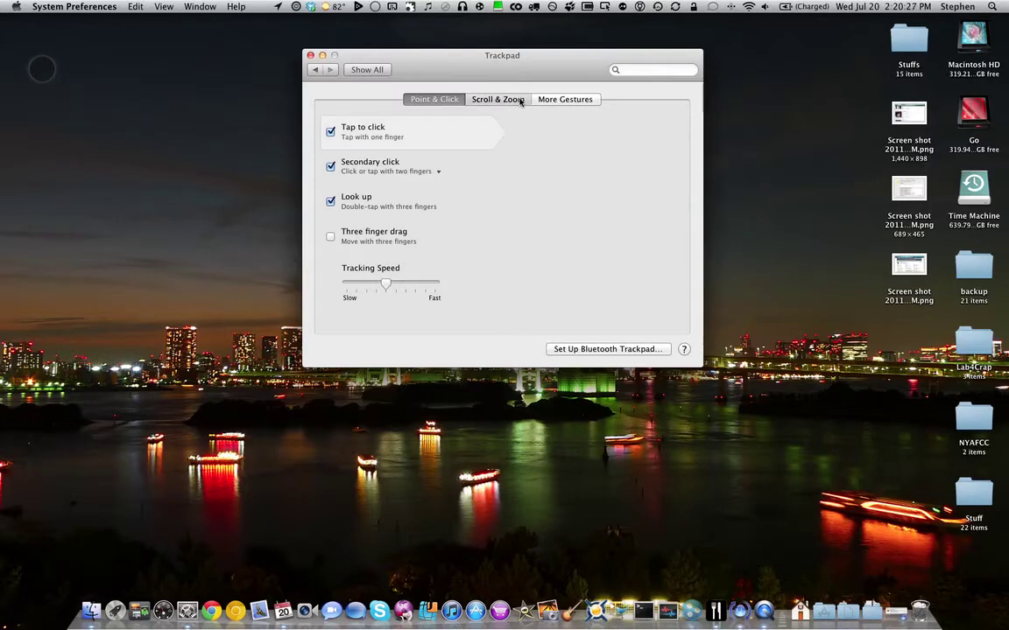
{"action": "left_click", "coordinate": [520, 102]}
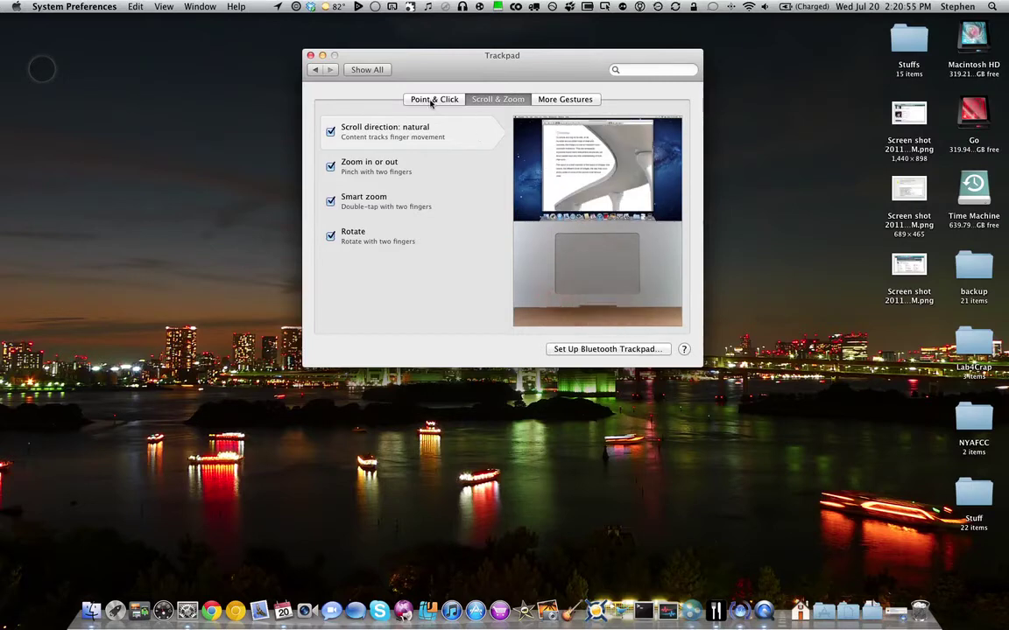
- Return to the preferences overview and reopen Trackpad to view its Point & Click gestures
{"action": "left_click", "coordinate": [367, 70]}
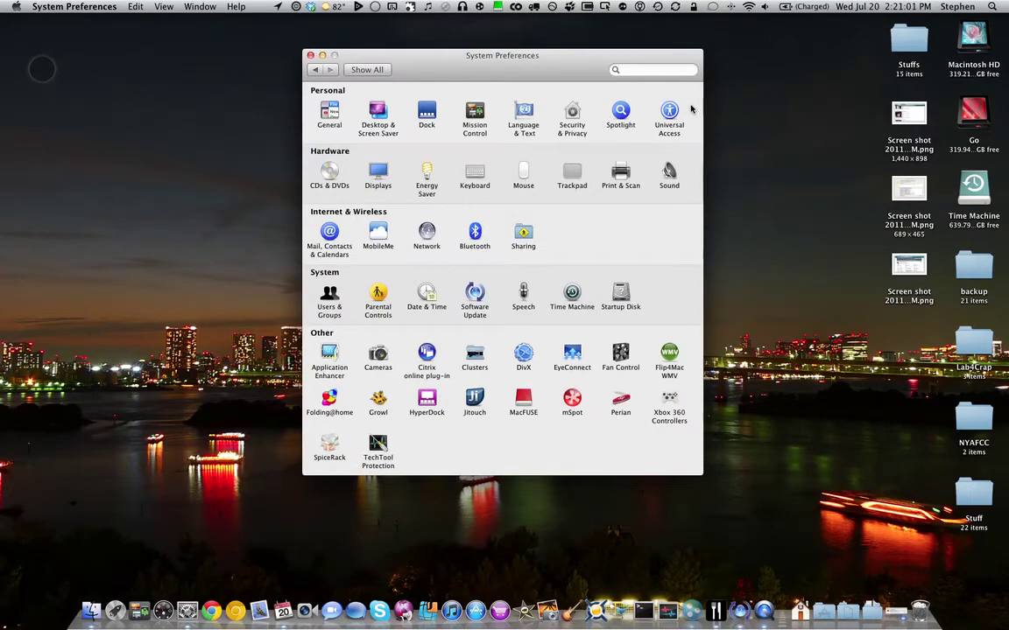
{"action": "left_click", "coordinate": [573, 176]}
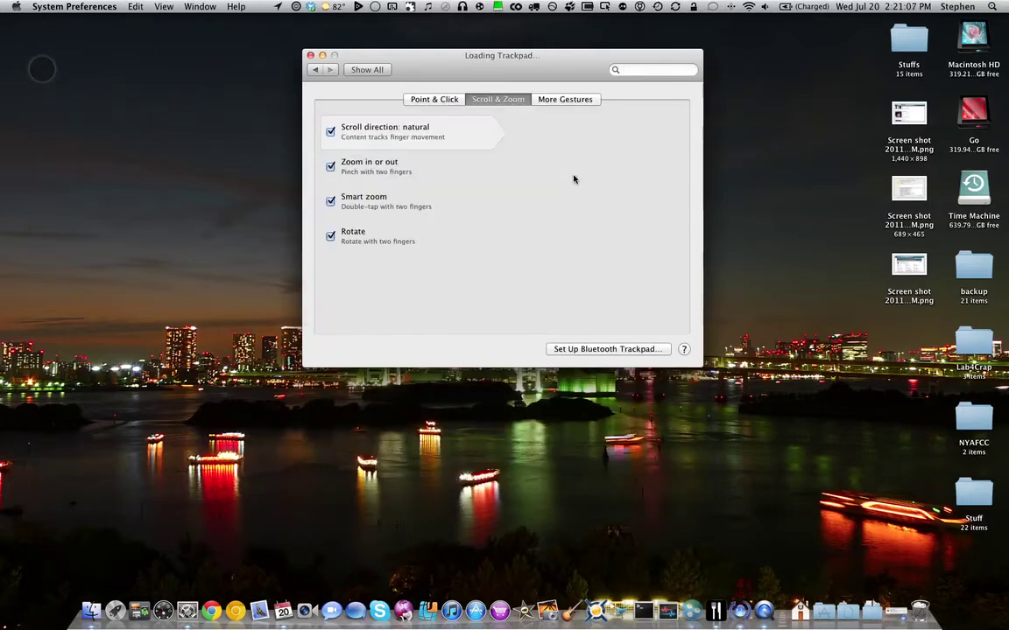
{"action": "left_click", "coordinate": [438, 101]}
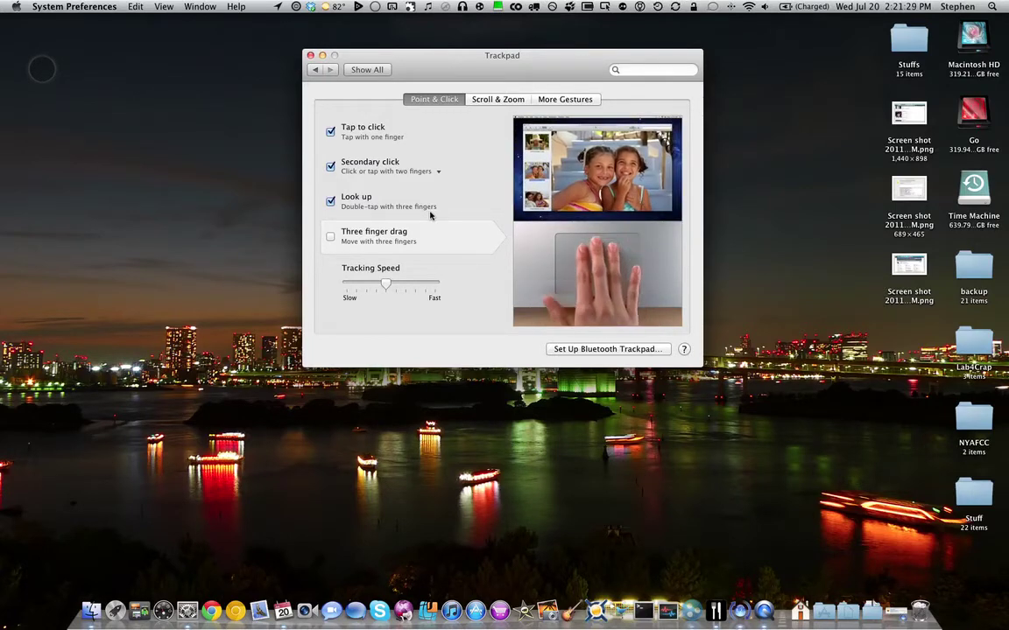
- Review the trackpad scrolling and dragging options in Universal Access's Mouse & Trackpad settings, and close System Preferences
{"action": "left_click", "coordinate": [379, 74]}
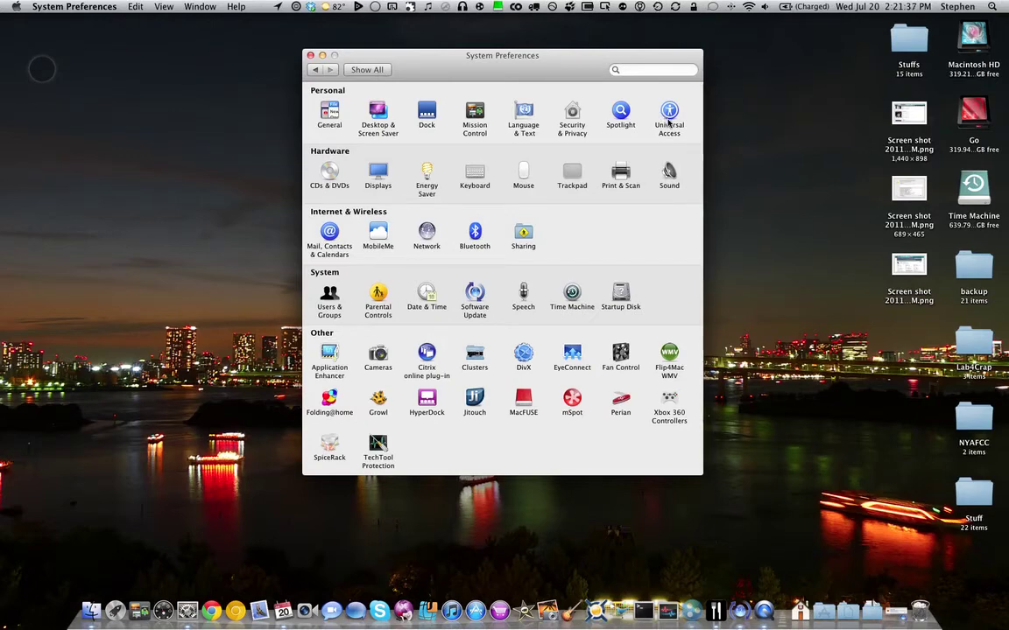
{"action": "left_click", "coordinate": [668, 121]}
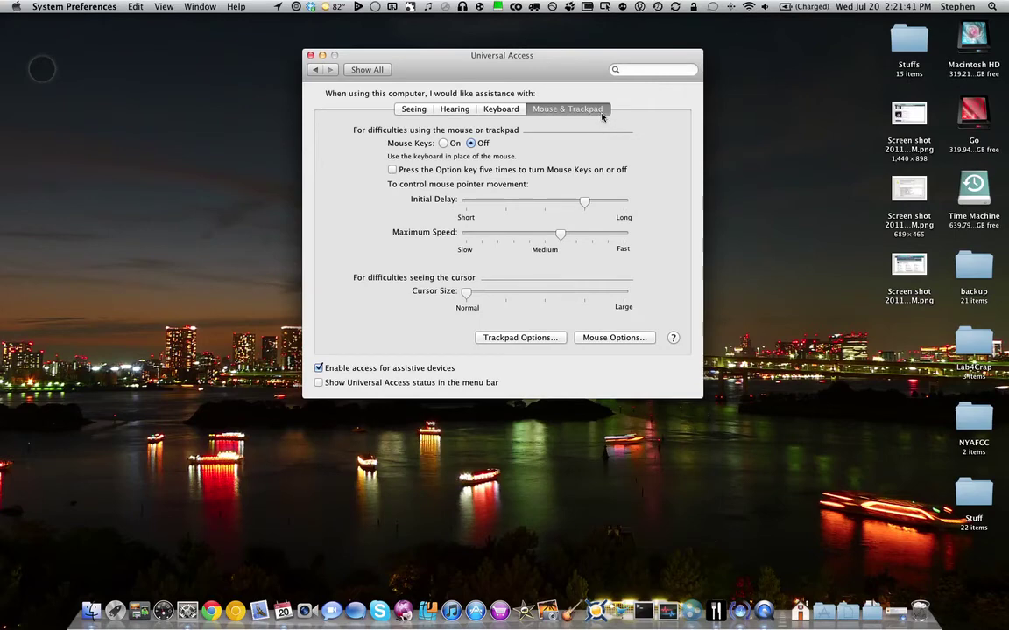
{"action": "left_click", "coordinate": [546, 341]}
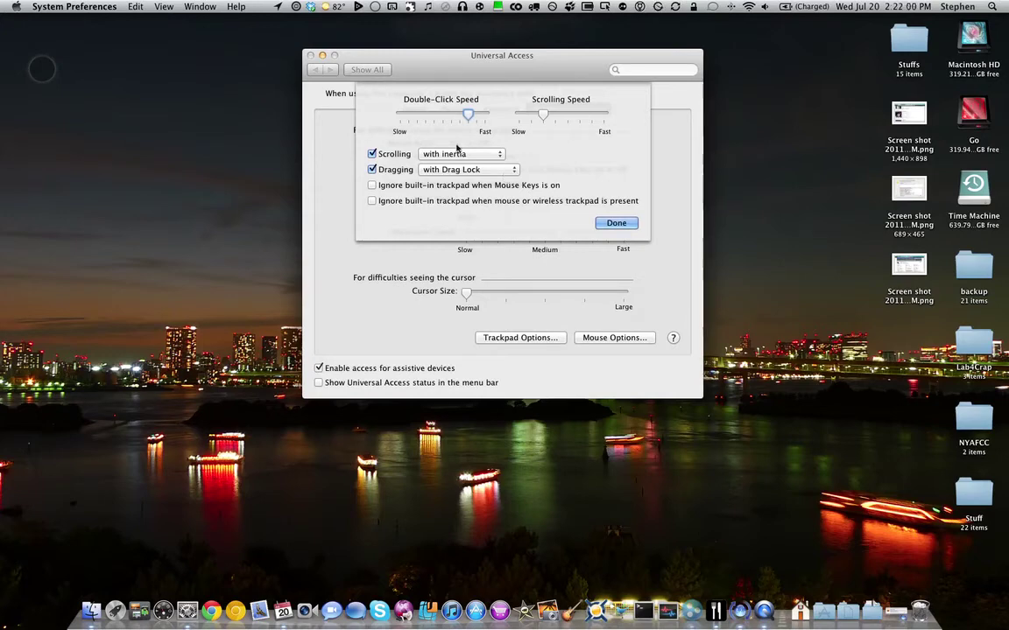
{"action": "mouse_move", "coordinate": [478, 75]}
{"action": "left_mouse_down"}
{"action": "mouse_move", "coordinate": [451, 84]}
{"action": "mouse_move", "coordinate": [491, 98]}
{"action": "mouse_move", "coordinate": [480, 85]}
{"action": "left_mouse_up"}
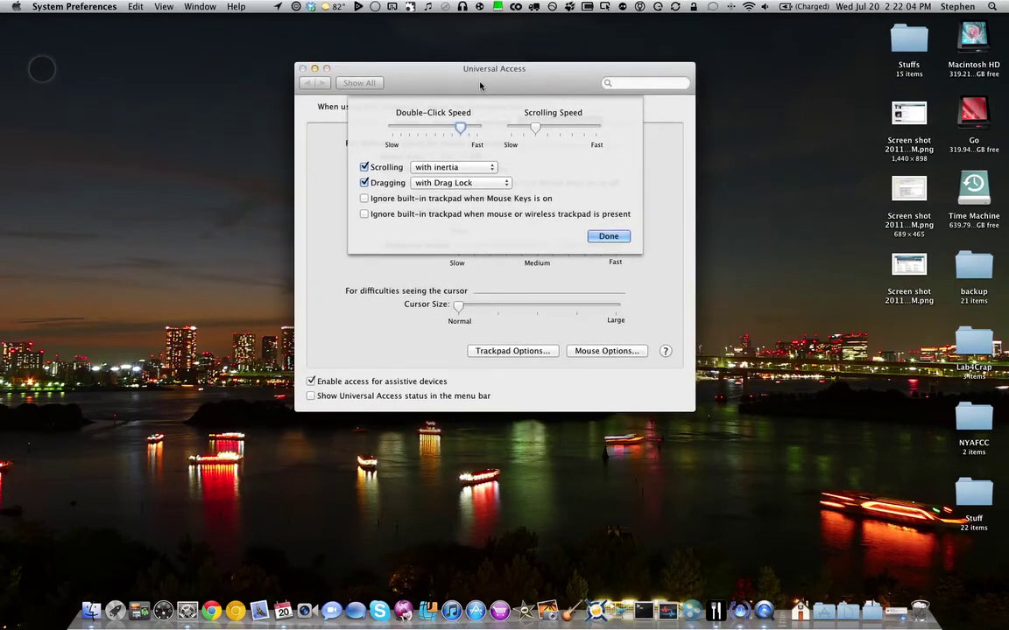
{"action": "key", "text": "Return"}
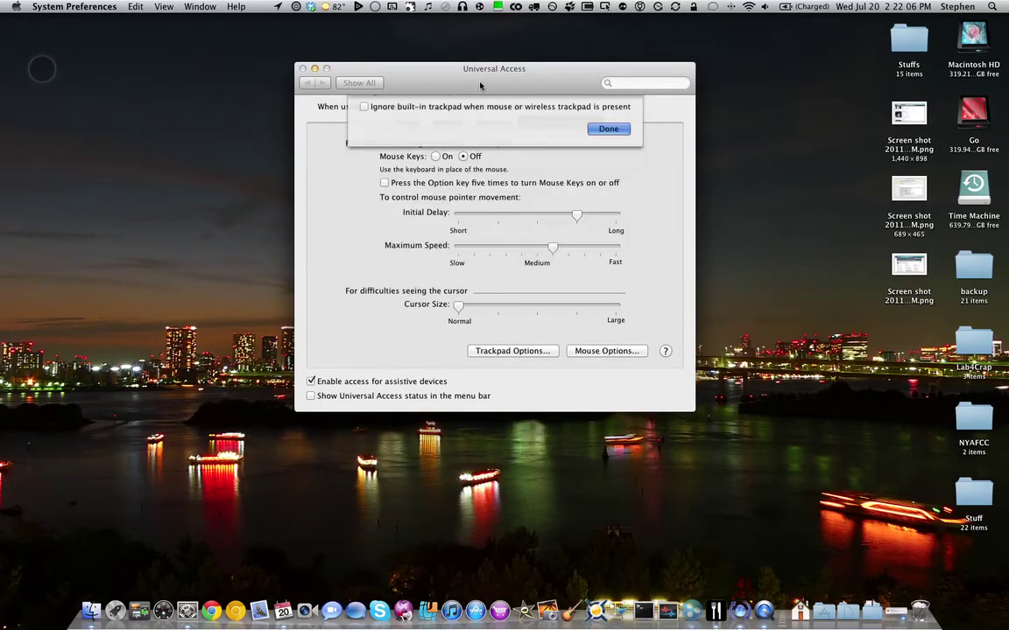
{"action": "left_click", "coordinate": [353, 83]}
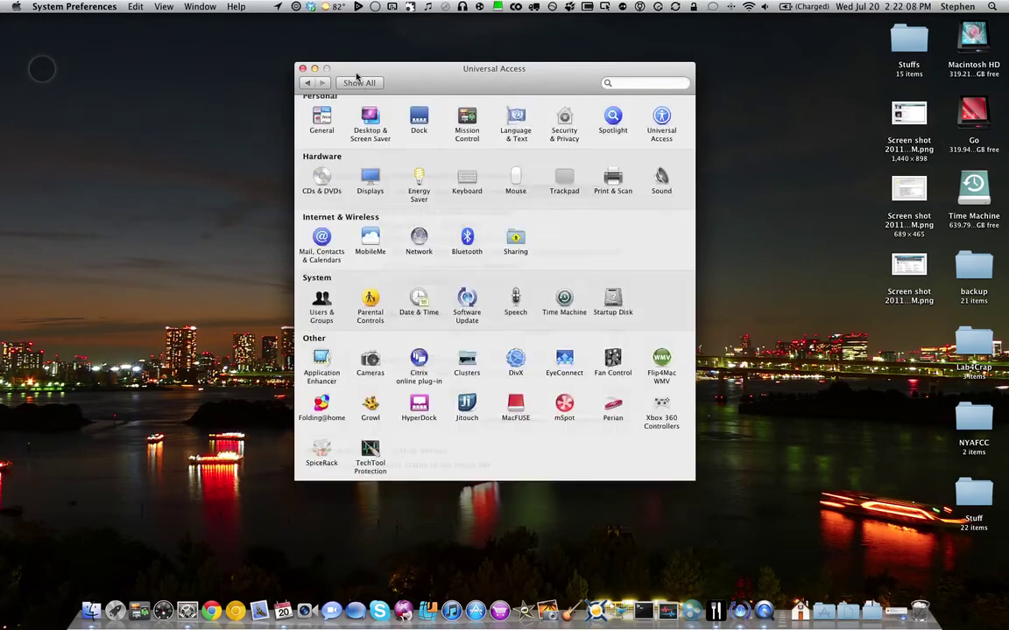
{"action": "left_click", "coordinate": [302, 69]}
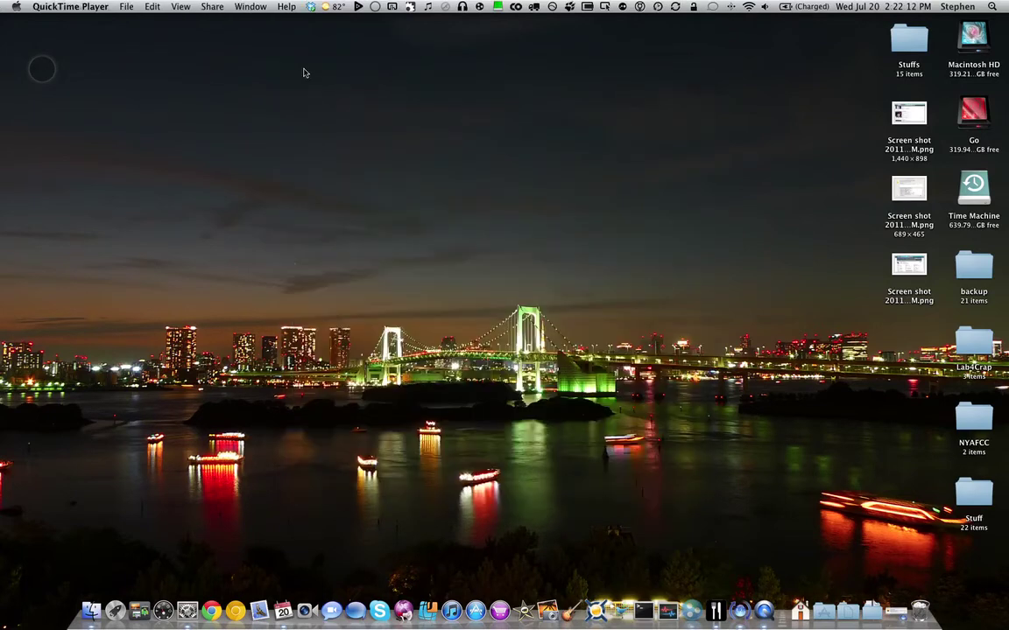
- View the volume slider and the alternate list of sound output and input devices, and dismiss the list
{"action": "left_click", "coordinate": [764, 8]}
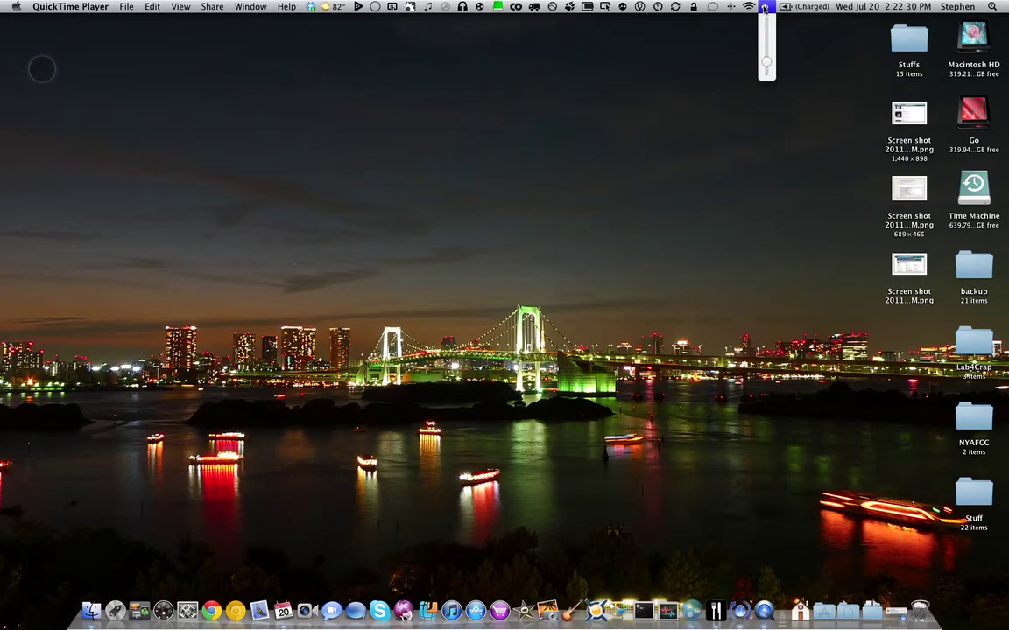
{"action": "left_click", "coordinate": [764, 8]}
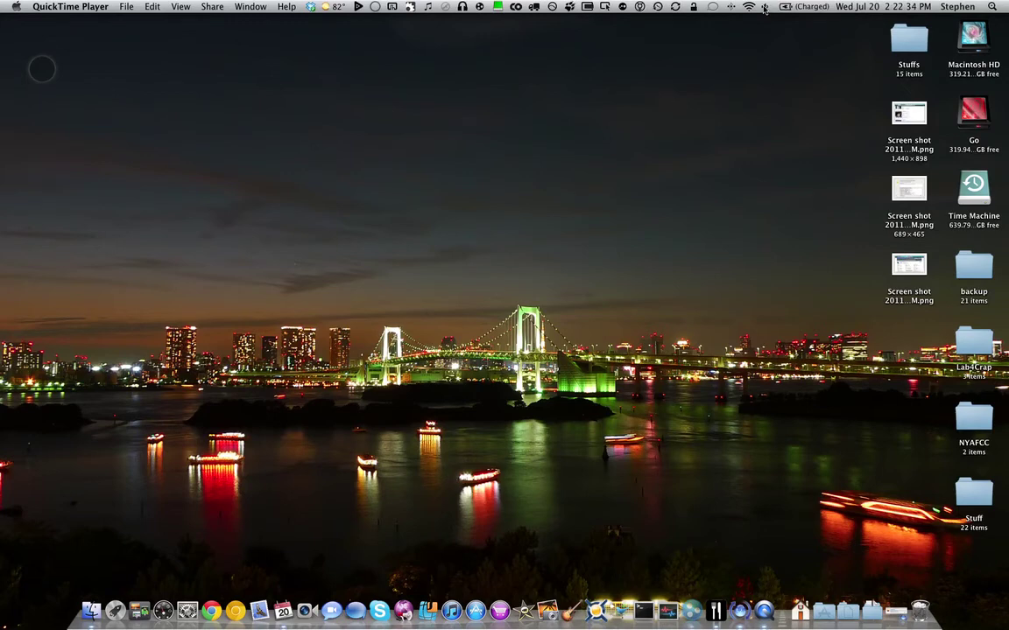
{"action": "left_click", "coordinate": [765, 7], "text": "alt"}
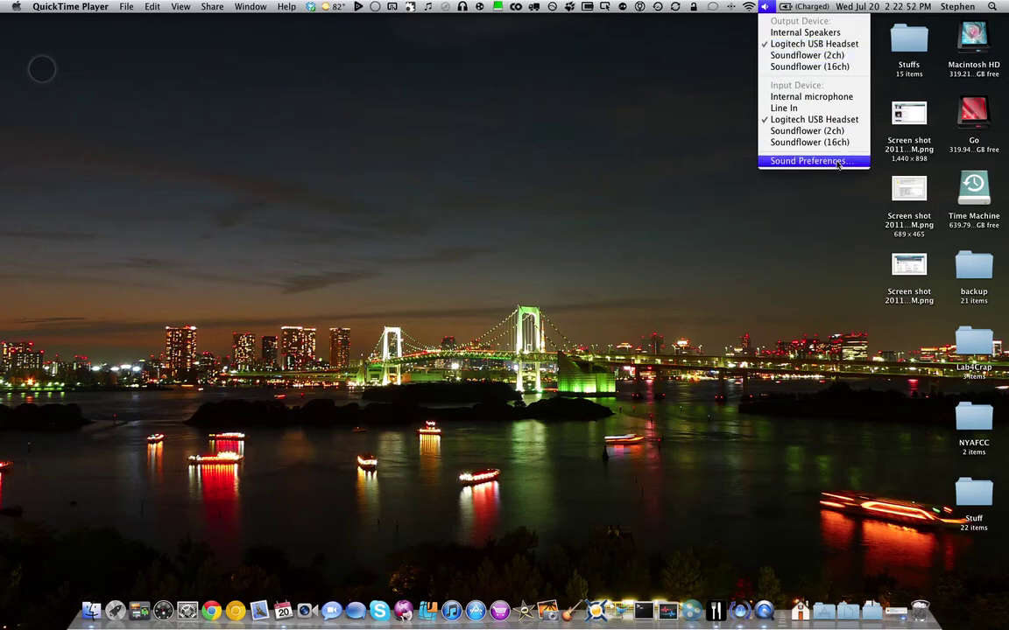
{"action": "left_click", "coordinate": [535, 250]}
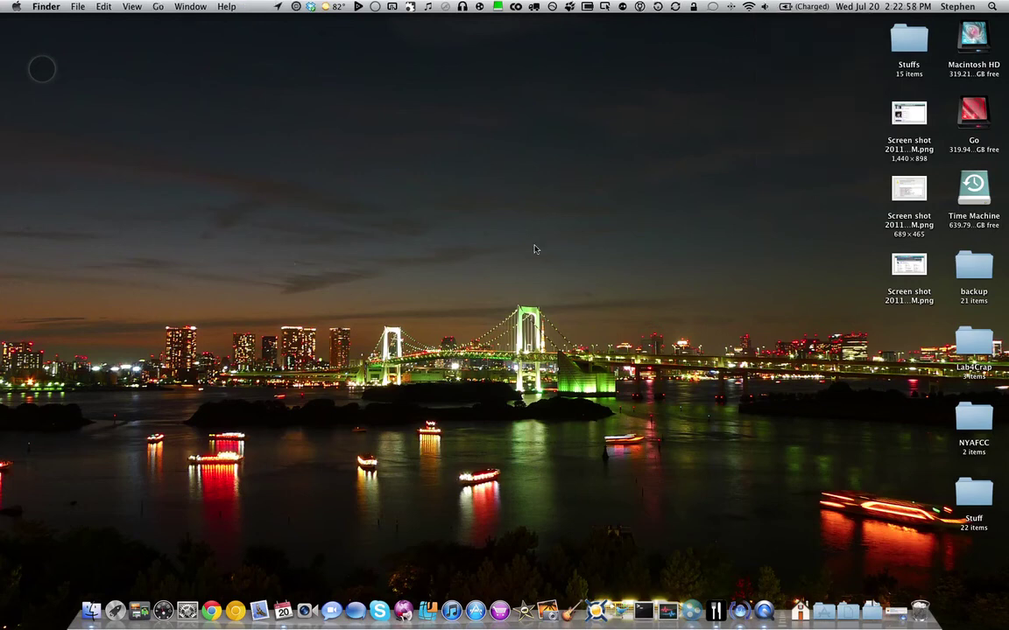